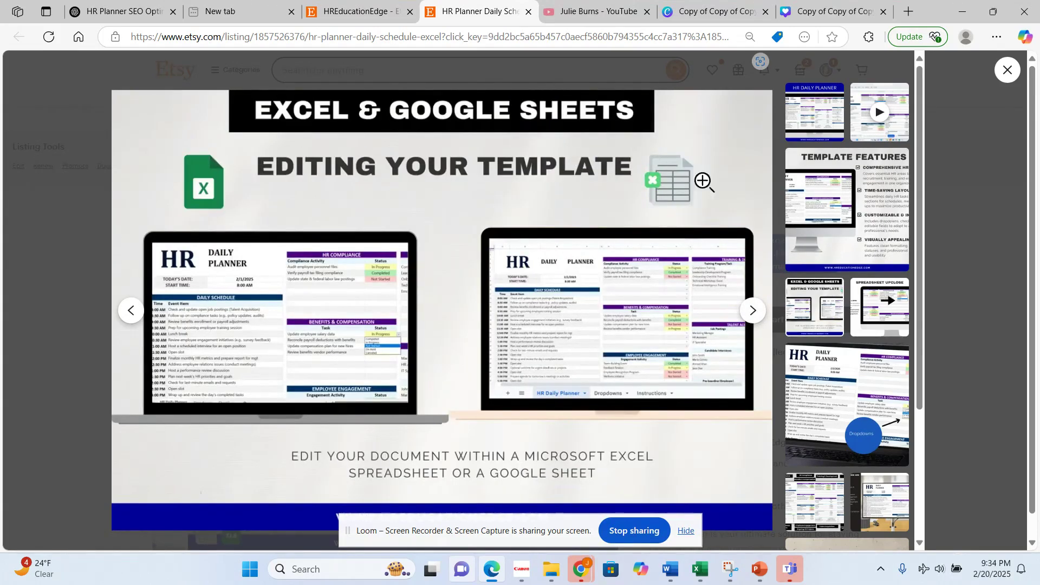
Browse the HR Daily Planner listing images, from the template editing slide through to the shop owner's message.
{"action": "left_click", "coordinate": [756, 313]}
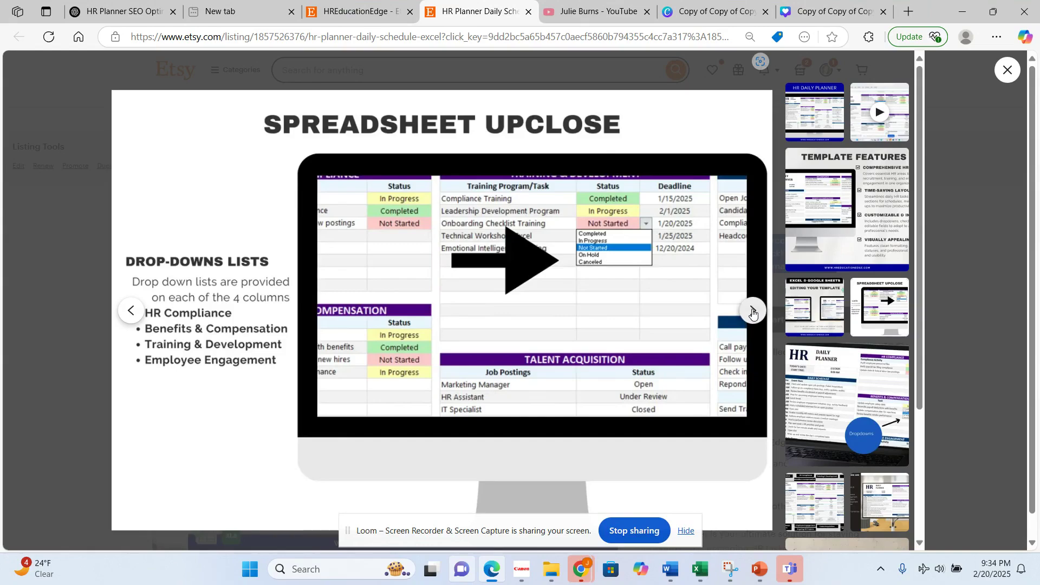
{"action": "left_click", "coordinate": [753, 312]}
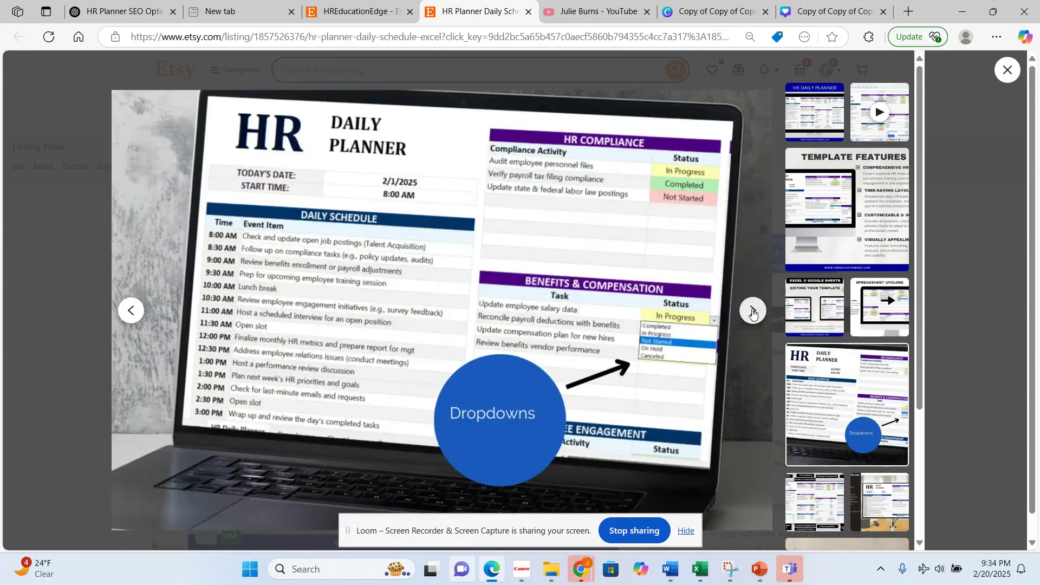
{"action": "left_click", "coordinate": [753, 312]}
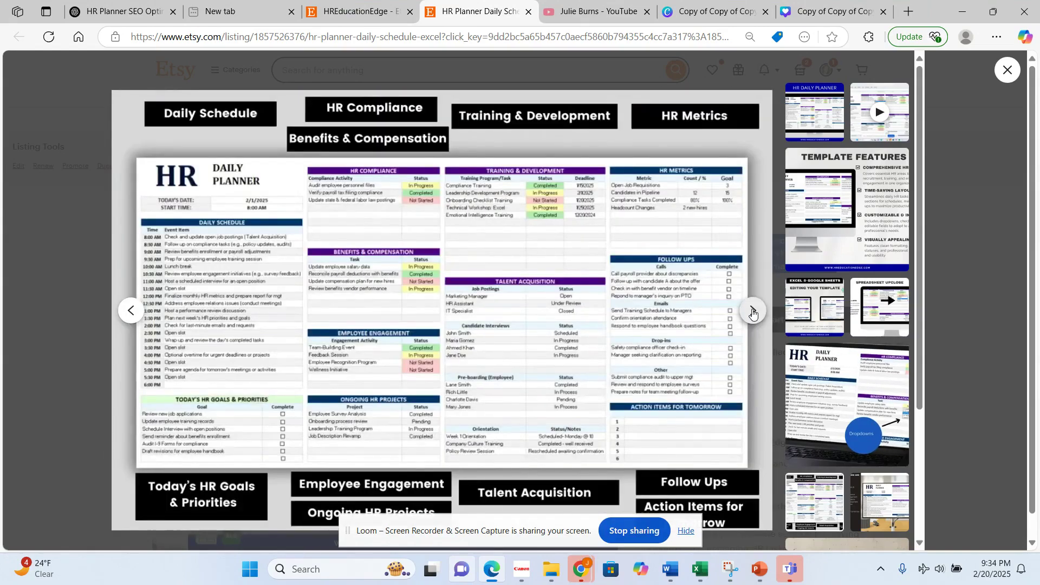
{"action": "left_click", "coordinate": [753, 312]}
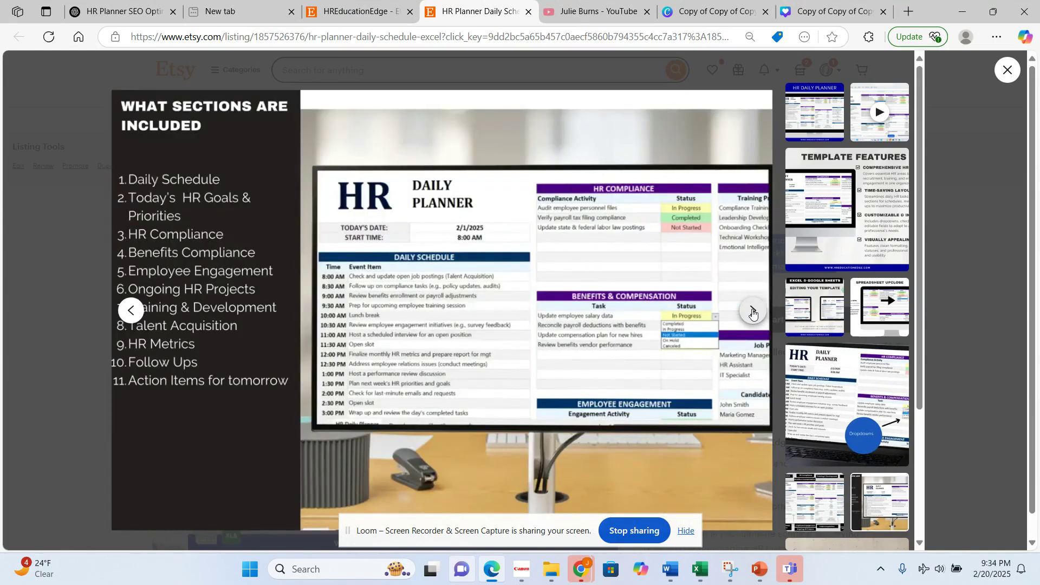
{"action": "left_click", "coordinate": [753, 312]}
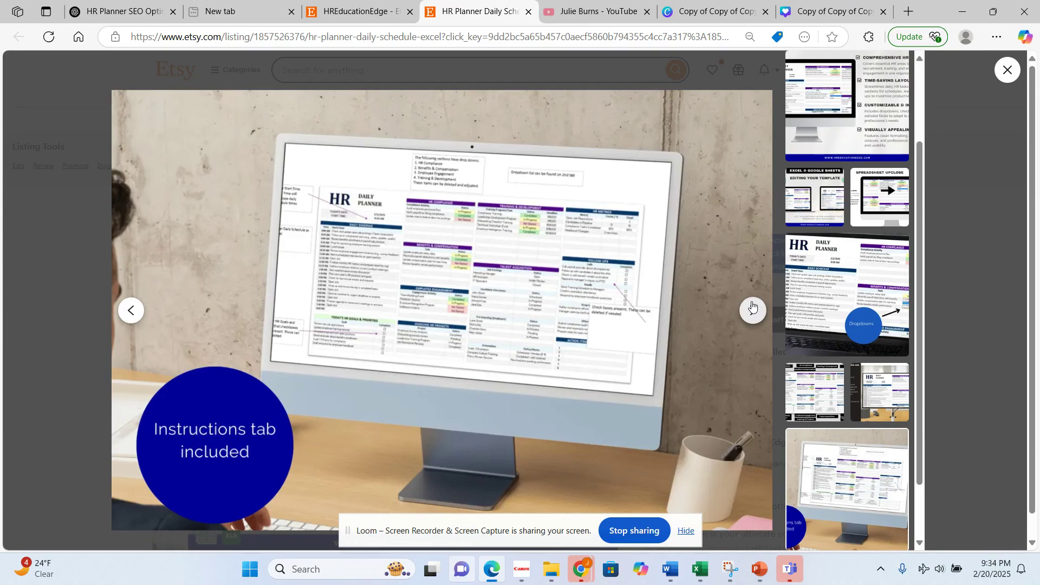
{"action": "left_click", "coordinate": [752, 307]}
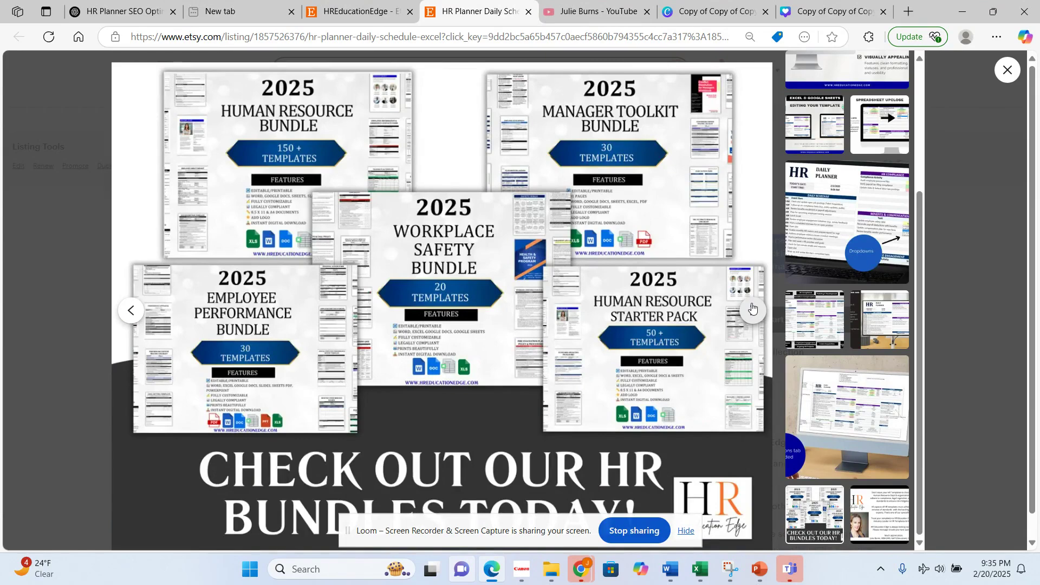
{"action": "left_click", "coordinate": [751, 307]}
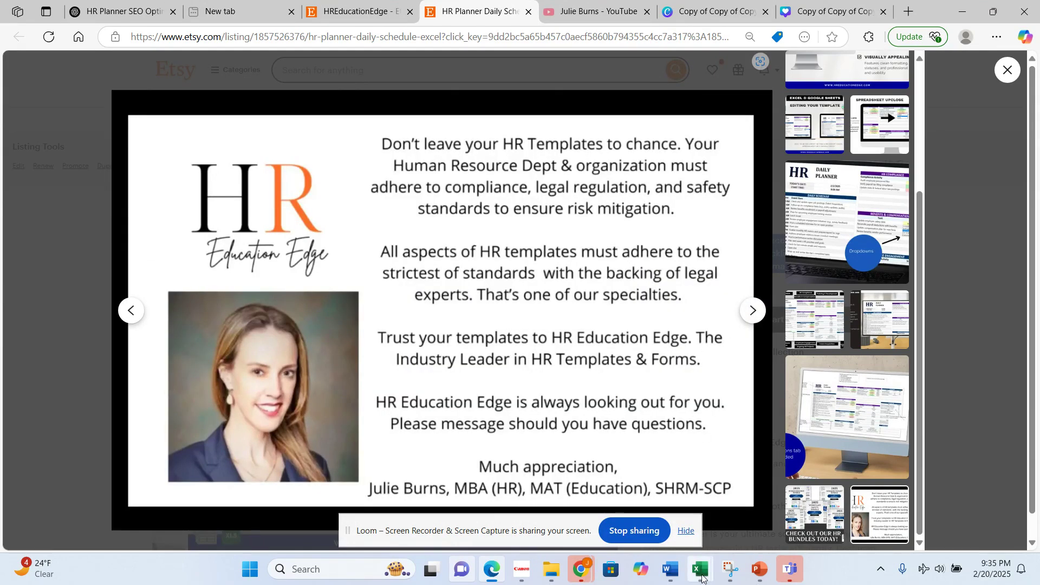
Switch to the HRPlanner (1) workbook in Excel and mark the follow-up "Submit compliance audit to upper mgt" as complete.
{"action": "mouse_move", "coordinate": [702, 579]}
{"action": "left_click", "coordinate": [746, 515]}
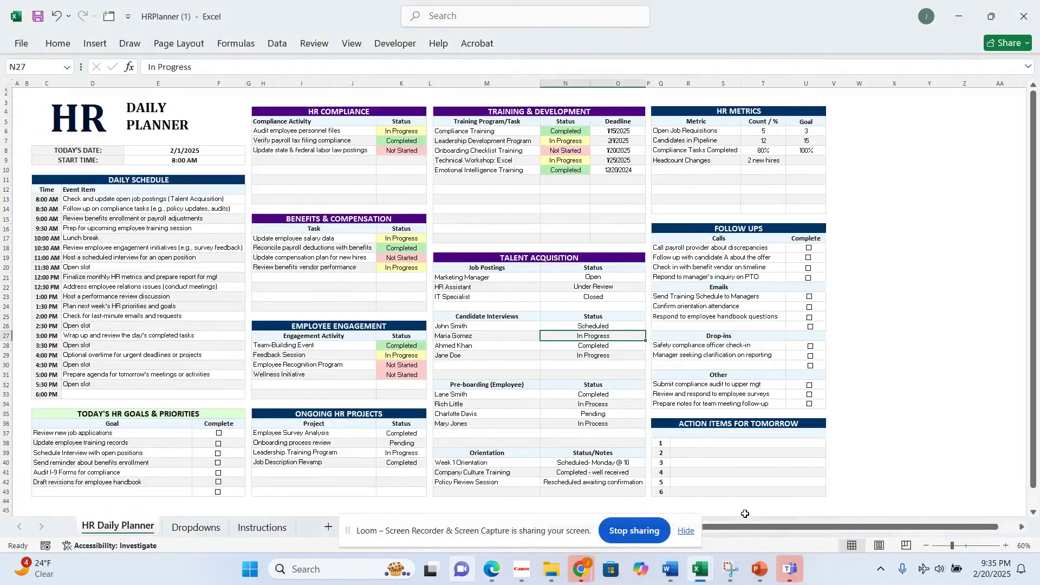
{"action": "left_click", "coordinate": [810, 385]}
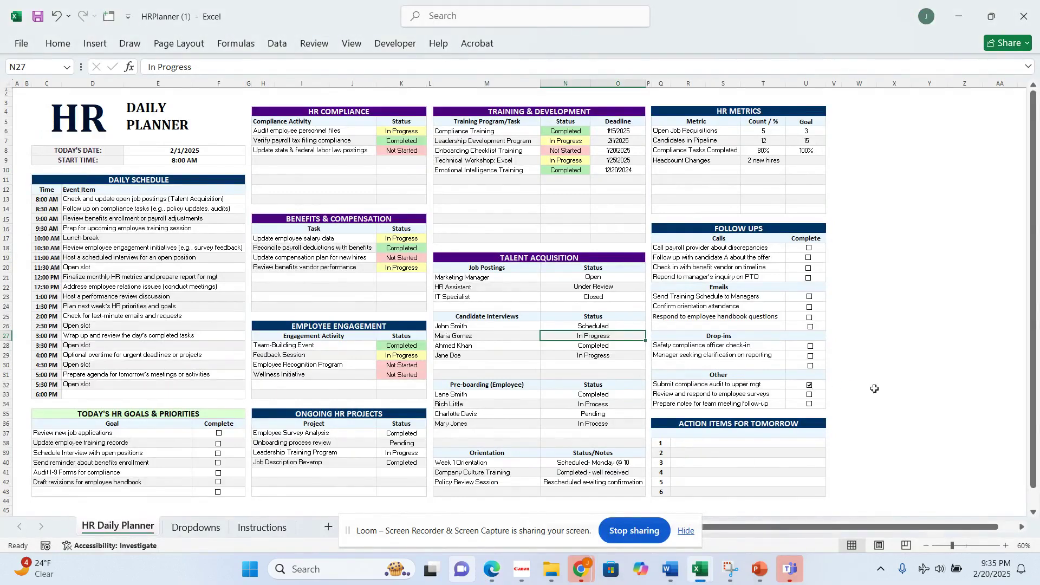
Set the planner's start time to 7:00 AM.
{"action": "left_click", "coordinate": [1007, 546]}
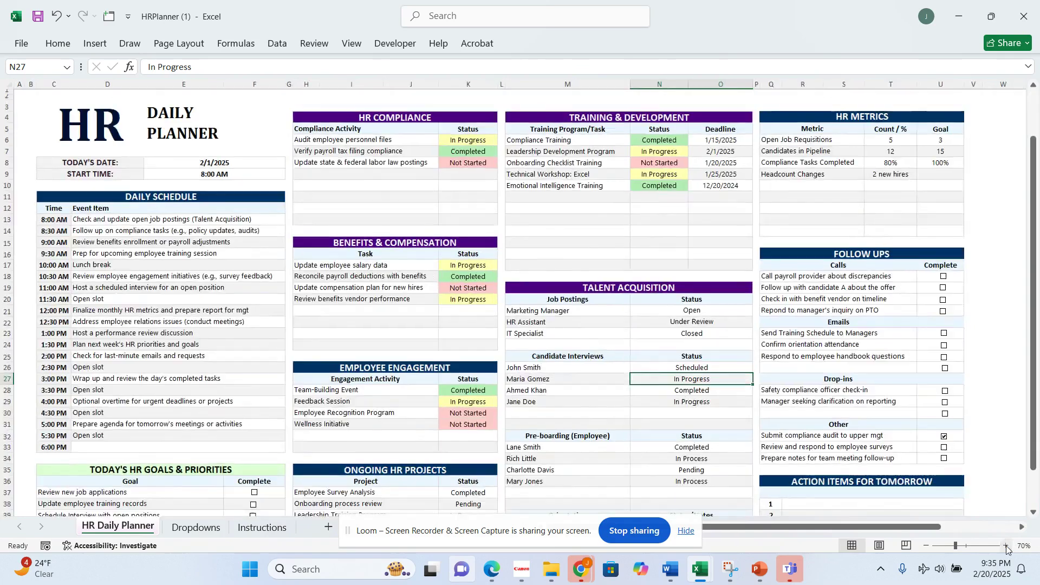
{"action": "left_click", "coordinate": [1007, 546]}
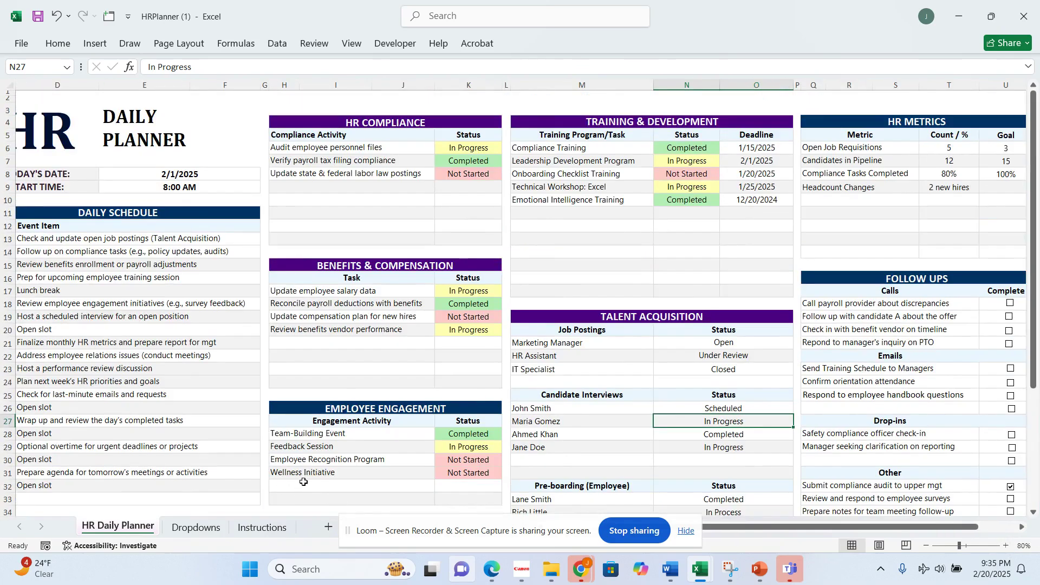
{"action": "left_click_drag", "start_coordinate": [965, 527], "coordinate": [892, 523]}
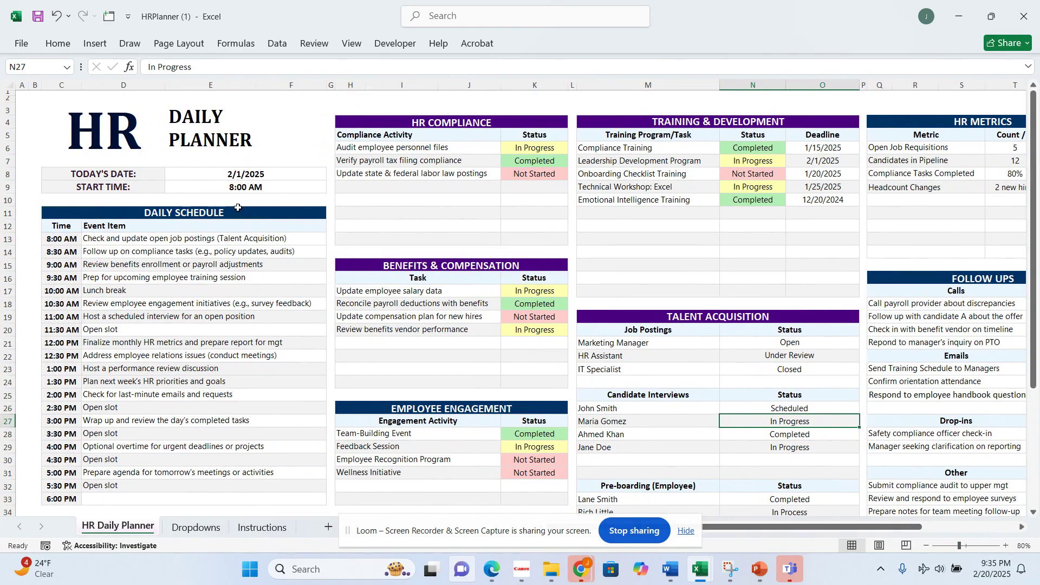
{"action": "left_click", "coordinate": [240, 187]}
{"action": "type", "text": "7"}
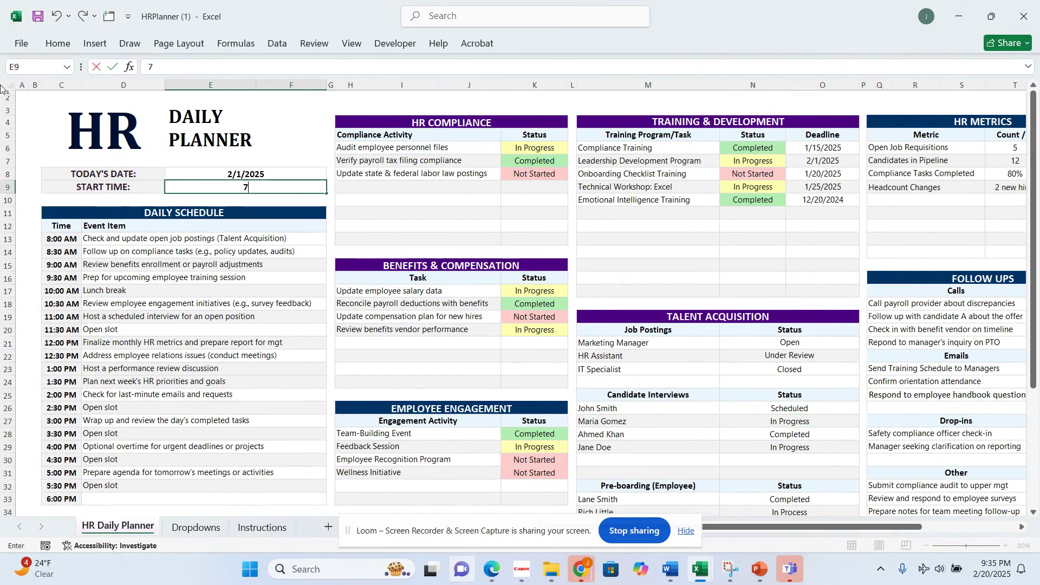
{"action": "type", "text": ":00 AM"}
{"action": "key", "text": "Return"}
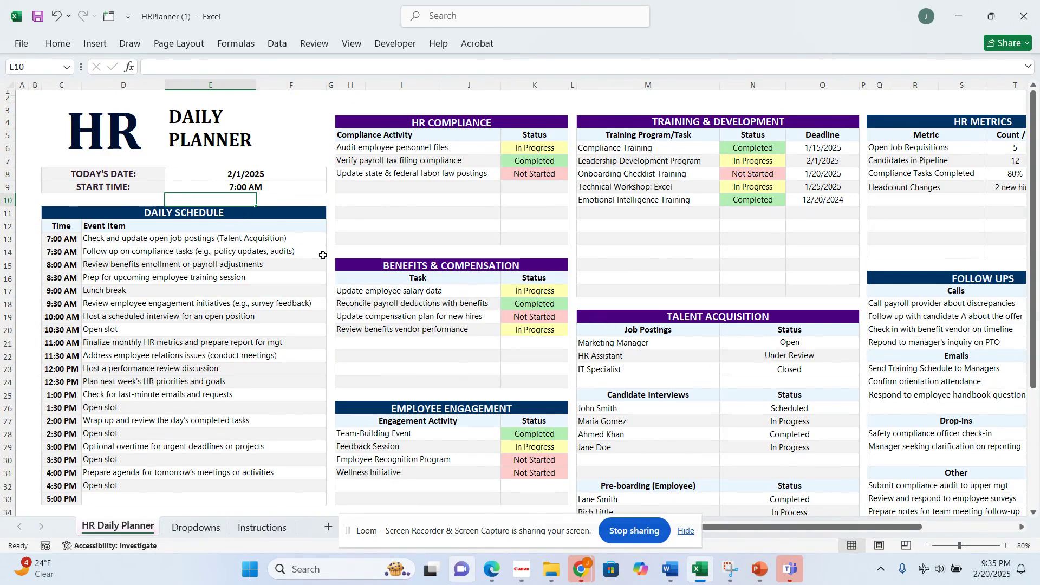
Mark the goals from "Review new job applications" downward as complete under Today's HR Goals & Priorities.
{"action": "scroll", "coordinate": [141, 317], "scroll_direction": "down", "scroll_amount": 4}
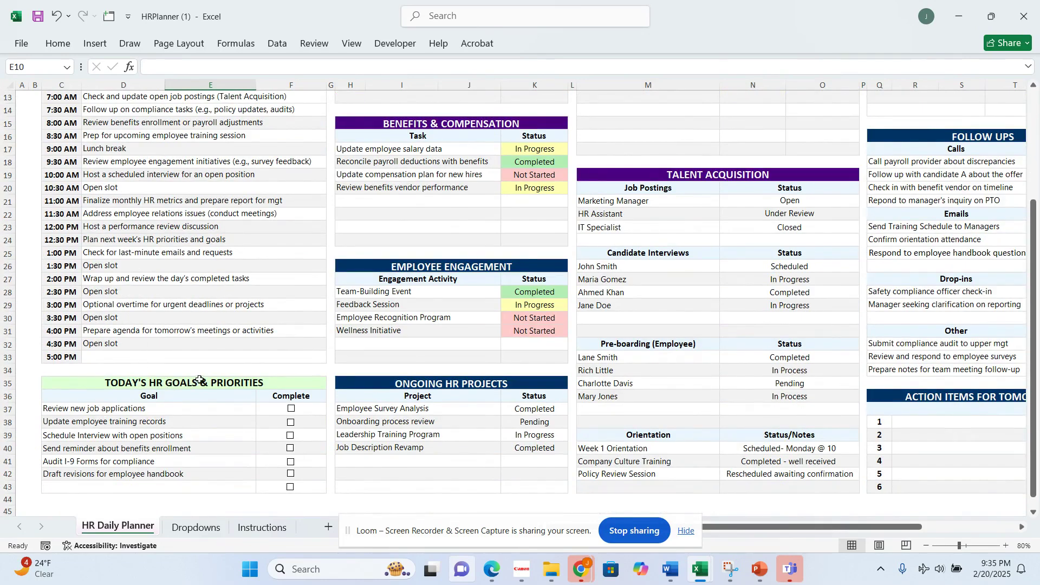
{"action": "left_click", "coordinate": [291, 410]}
{"action": "left_click", "coordinate": [291, 422]}
{"action": "left_click", "coordinate": [291, 436]}
{"action": "left_click", "coordinate": [291, 449]}
{"action": "left_click", "coordinate": [291, 462]}
Clear the completion marks again from the goals under Today's HR Goals & Priorities.
{"action": "left_click", "coordinate": [290, 449]}
{"action": "left_click", "coordinate": [291, 436]}
{"action": "left_click", "coordinate": [291, 423]}
{"action": "left_click", "coordinate": [290, 409]}
Set the status of "Update employee salary data" under Benefits & Compensation to Not Started.
{"action": "left_click", "coordinate": [517, 151]}
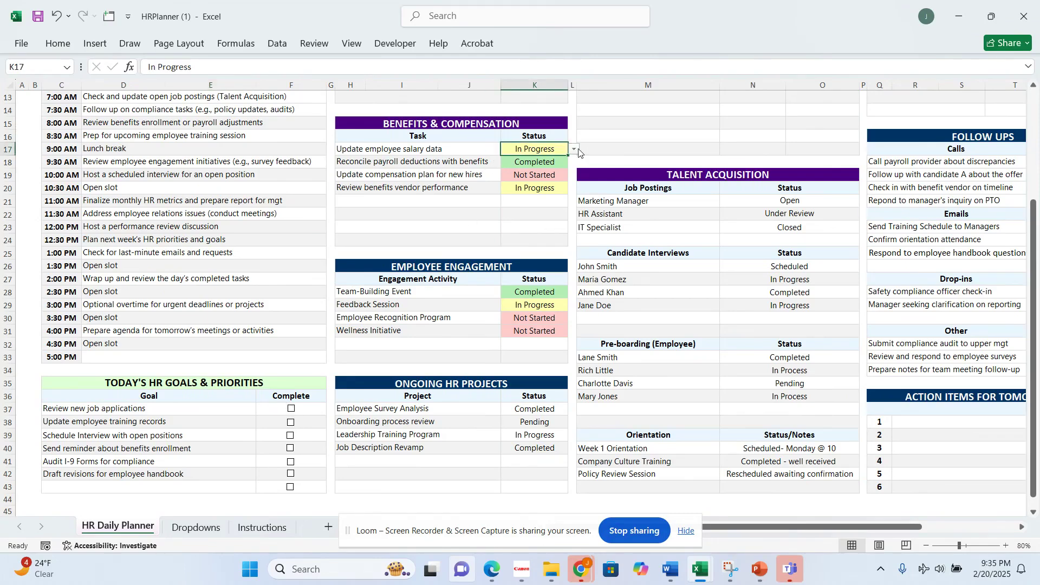
{"action": "left_click", "coordinate": [575, 149]}
{"action": "left_click", "coordinate": [556, 175]}
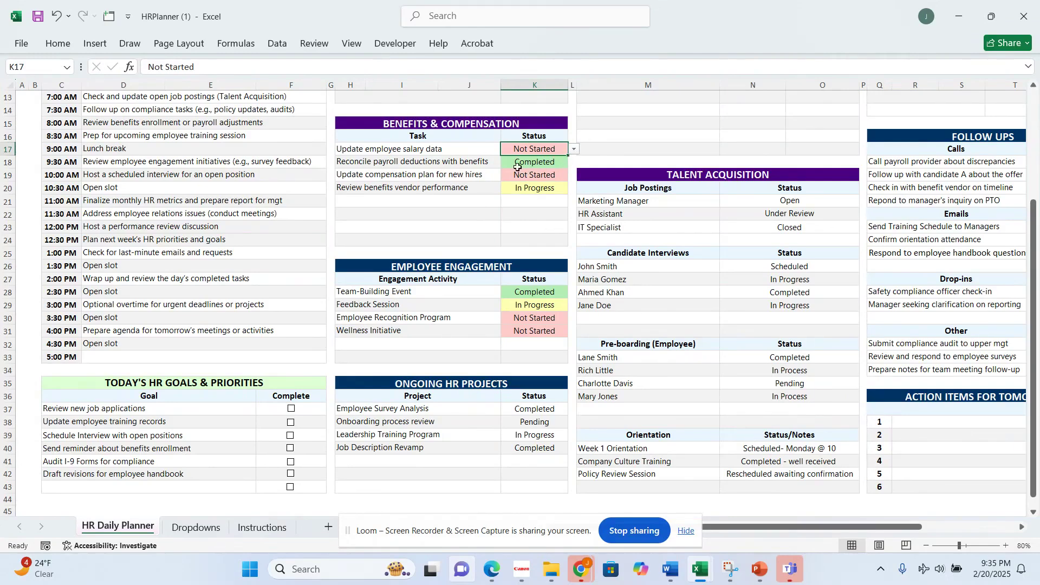
Check the status list on the Dropdowns sheet and return to the Employee Engagement section of the HR Daily Planner sheet.
{"action": "left_click", "coordinate": [197, 528]}
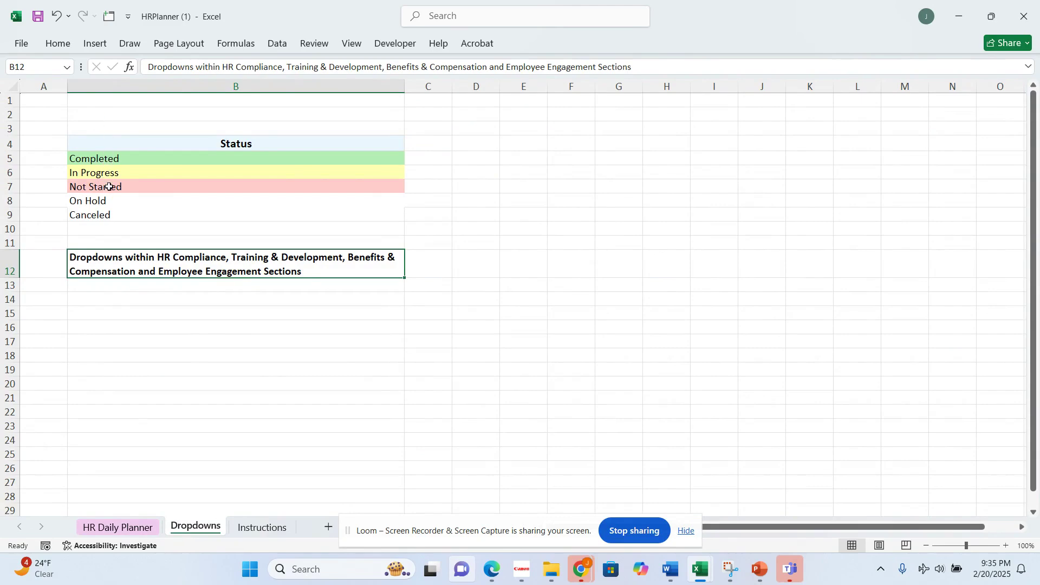
{"action": "left_click", "coordinate": [138, 527]}
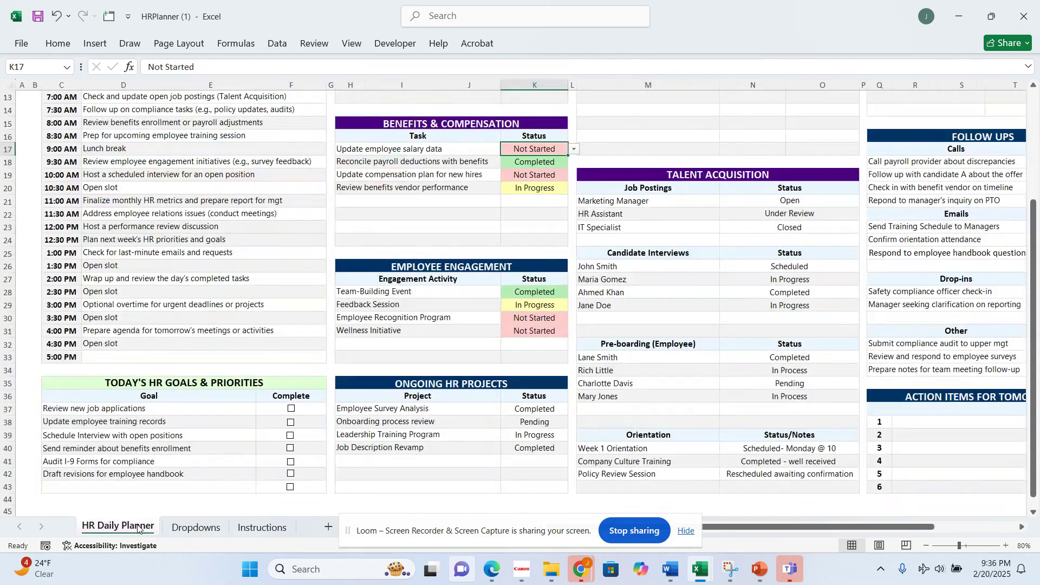
{"action": "left_click", "coordinate": [379, 318]}
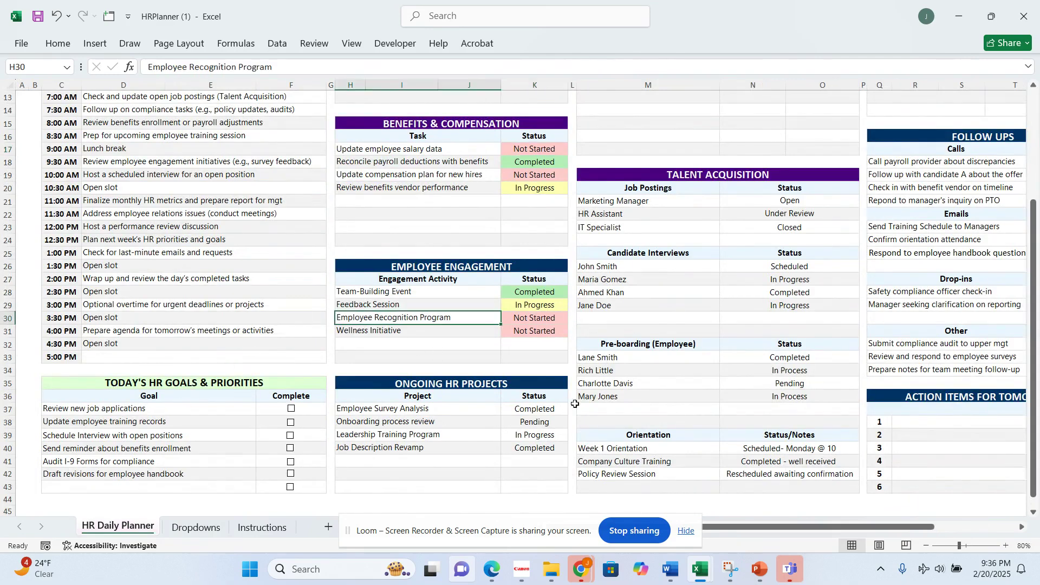
Examine the planner's Talent Acquisition, HR Metrics, Follow Ups and Action Items for Tomorrow sections.
{"action": "scroll", "coordinate": [879, 353], "scroll_direction": "up", "scroll_amount": 4}
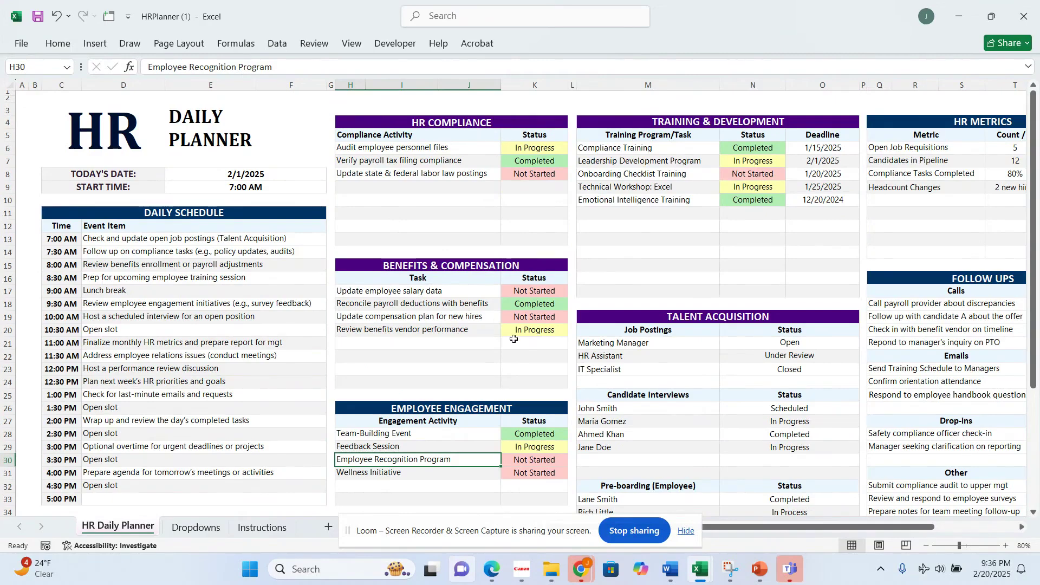
{"action": "scroll", "coordinate": [648, 268], "scroll_direction": "down", "scroll_amount": 2}
{"action": "scroll", "coordinate": [648, 268], "scroll_direction": "down", "scroll_amount": 3}
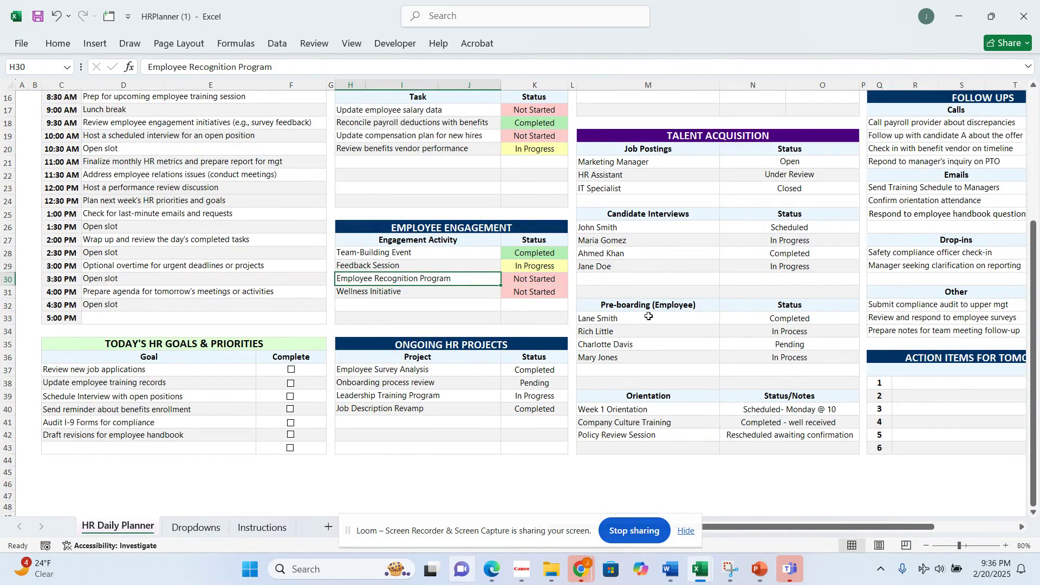
{"action": "left_click_drag", "start_coordinate": [843, 532], "coordinate": [904, 531]}
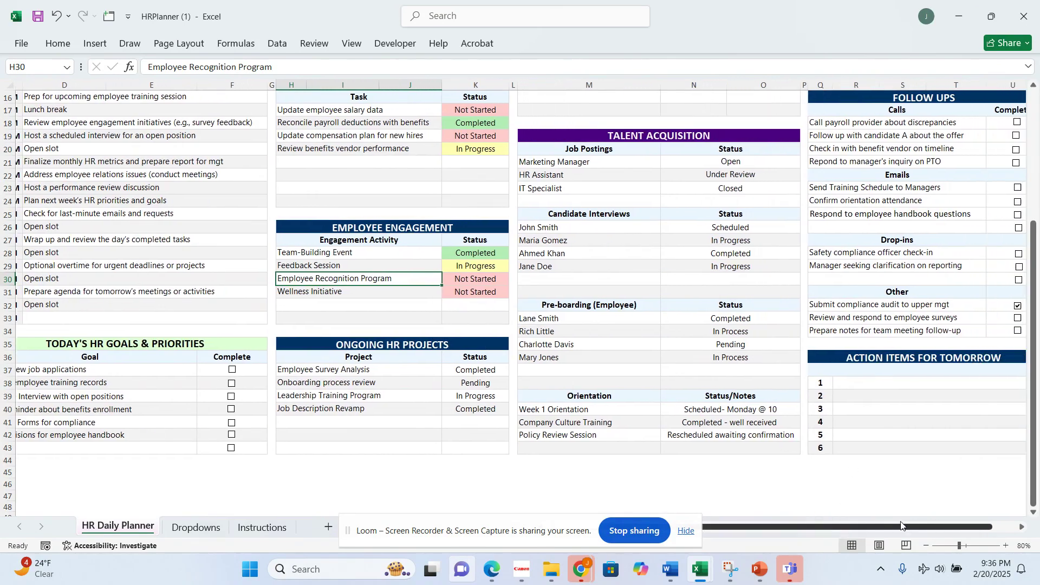
{"action": "scroll", "coordinate": [818, 399], "scroll_direction": "up", "scroll_amount": 5}
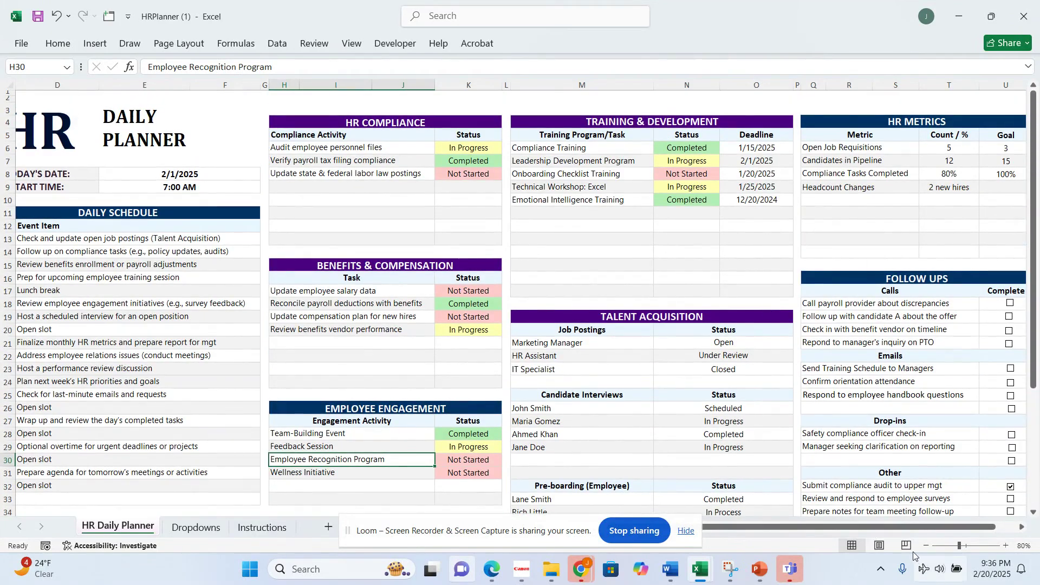
{"action": "left_click_drag", "start_coordinate": [891, 531], "coordinate": [927, 531]}
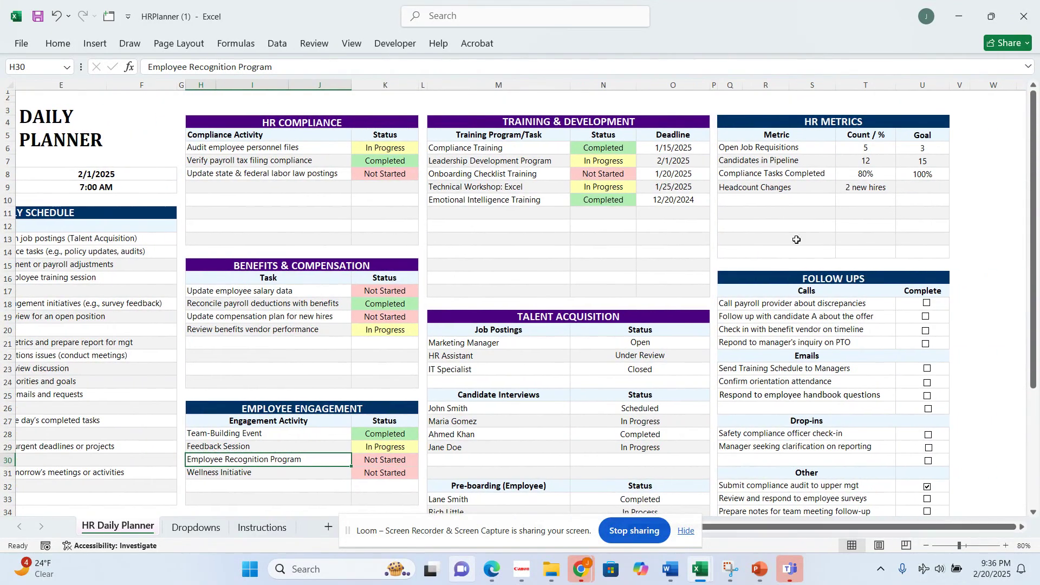
{"action": "left_click", "coordinate": [856, 124]}
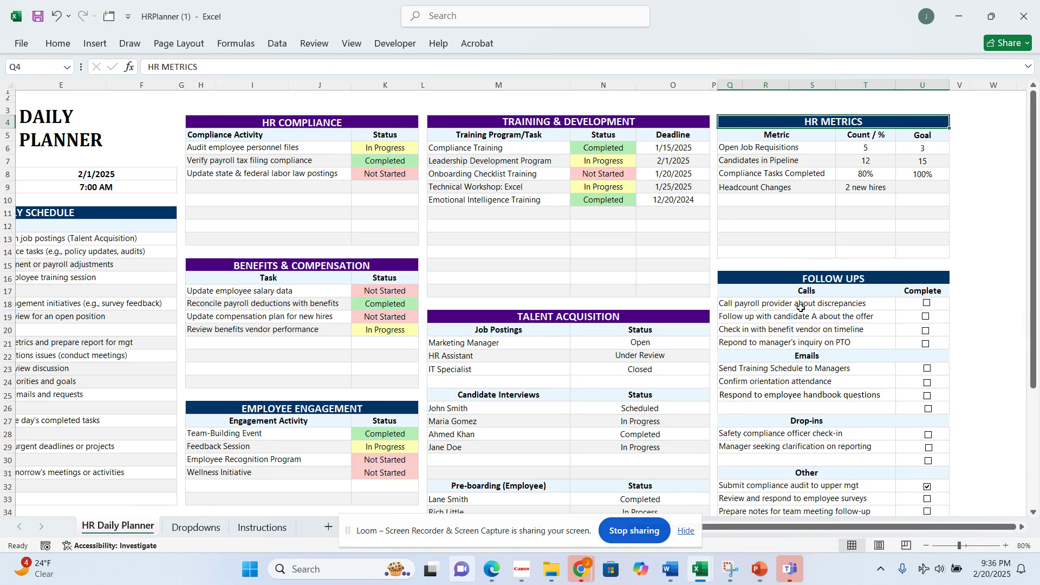
{"action": "scroll", "coordinate": [807, 347], "scroll_direction": "down", "scroll_amount": 3}
{"action": "scroll", "coordinate": [811, 353], "scroll_direction": "down", "scroll_amount": 1}
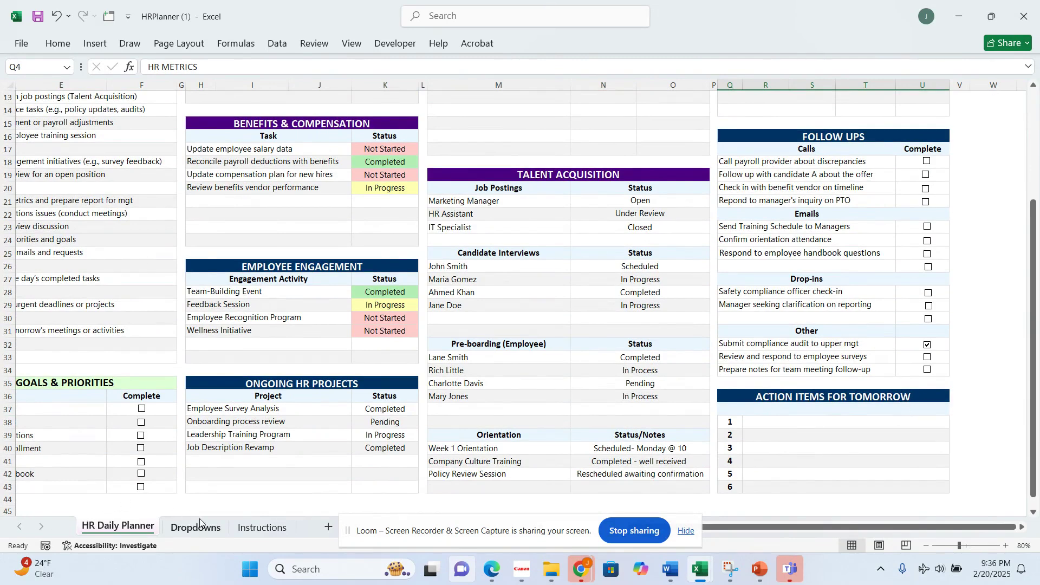
Review the annotated guide on the Instructions sheet and return to the beginning of the HR Daily Planner sheet.
{"action": "left_click", "coordinate": [247, 528]}
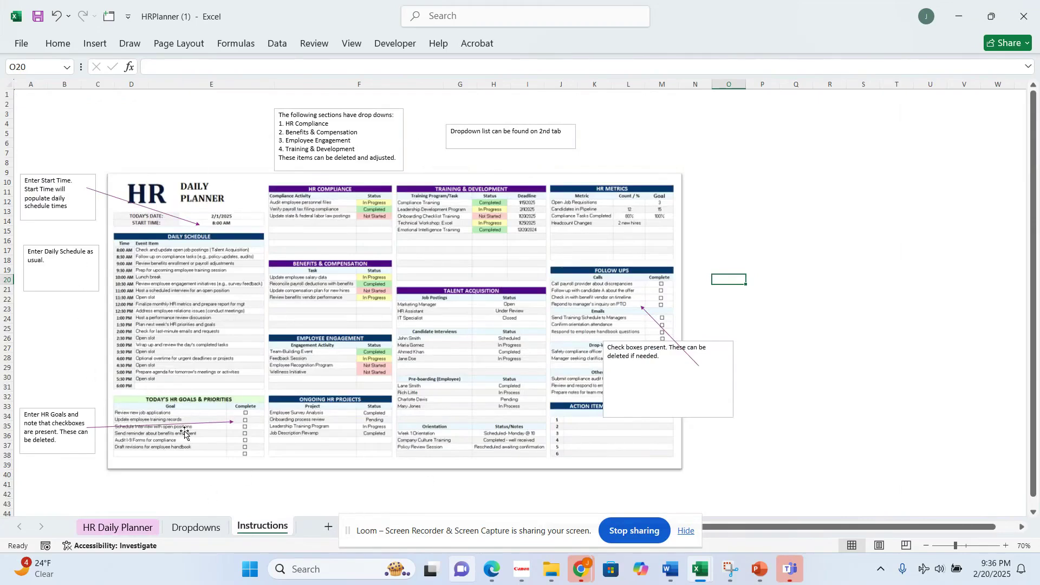
{"action": "left_click", "coordinate": [133, 526]}
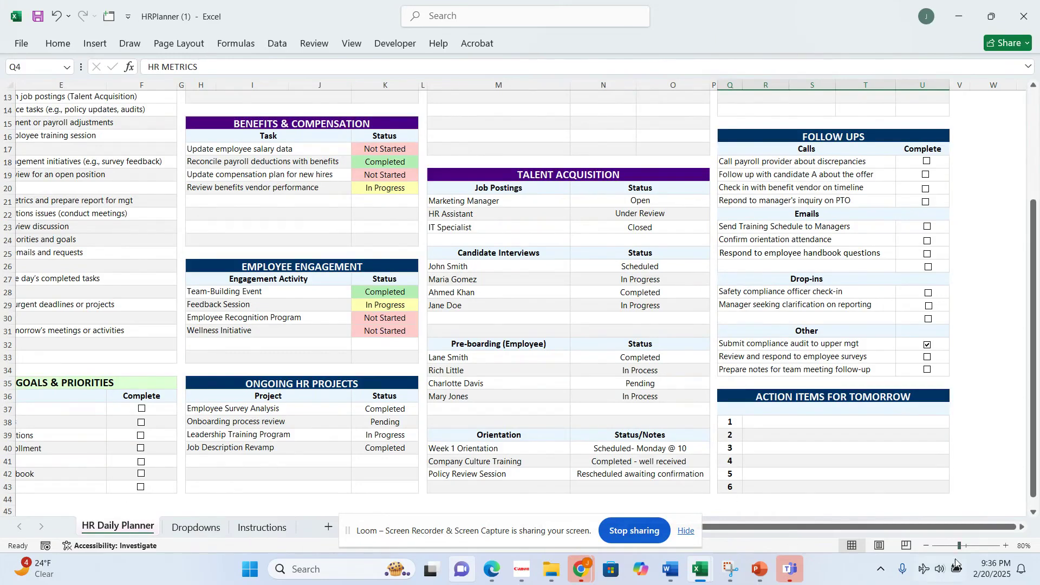
{"action": "left_click_drag", "start_coordinate": [1003, 527], "coordinate": [921, 526]}
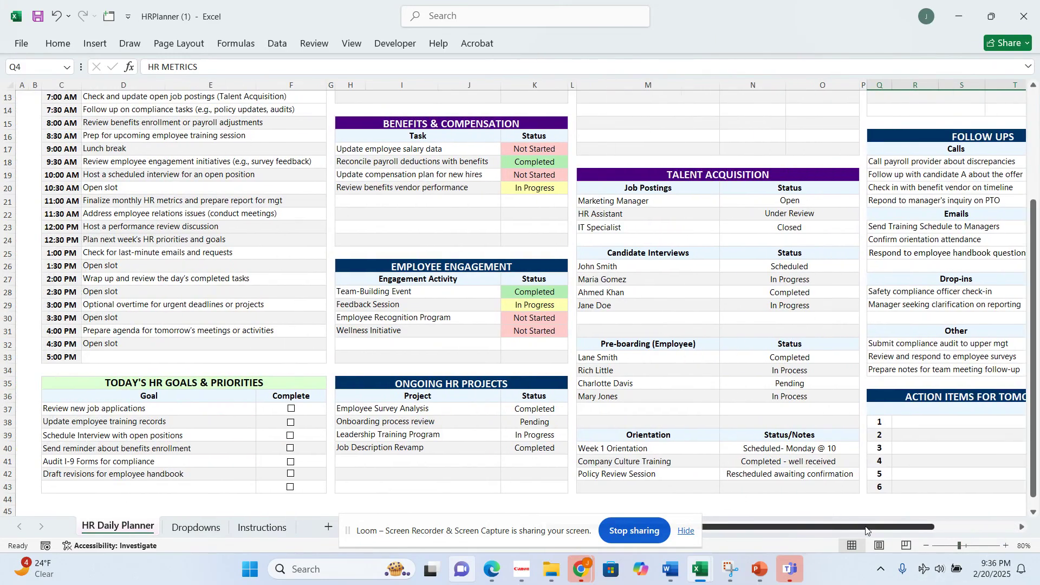
{"action": "scroll", "coordinate": [407, 189], "scroll_direction": "up", "scroll_amount": 3}
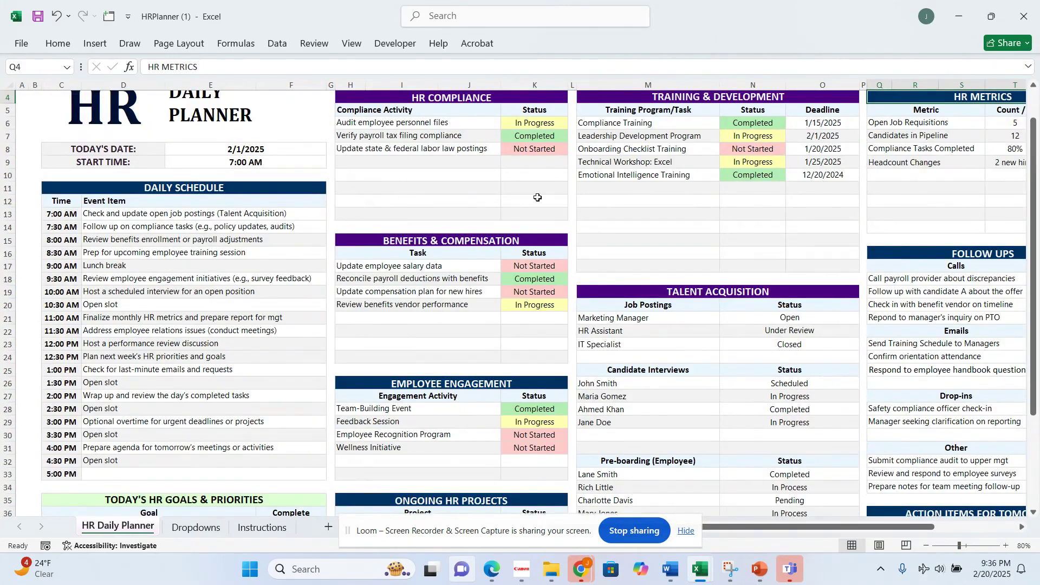
{"action": "scroll", "coordinate": [528, 196], "scroll_direction": "up", "scroll_amount": 1}
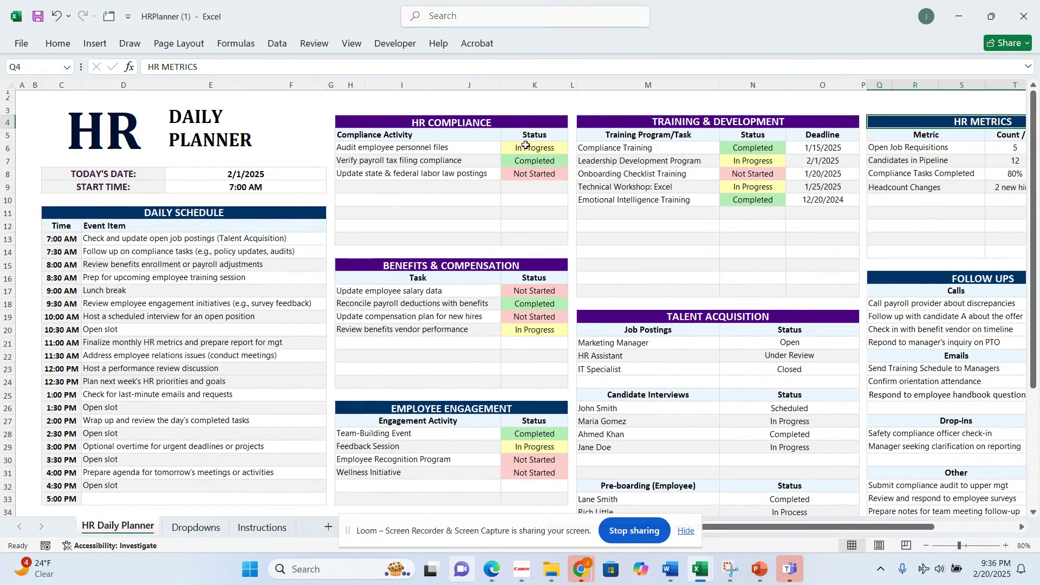
Clear all data validation from the HR Compliance status cells K6:K13.
{"action": "left_click_drag", "start_coordinate": [526, 149], "coordinate": [527, 240]}
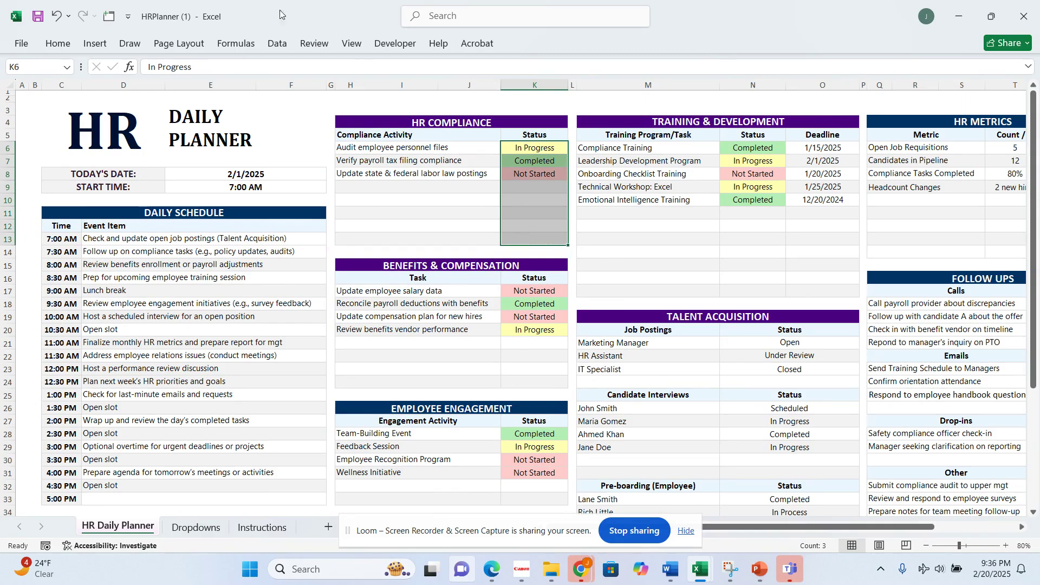
{"action": "left_click", "coordinate": [277, 44]}
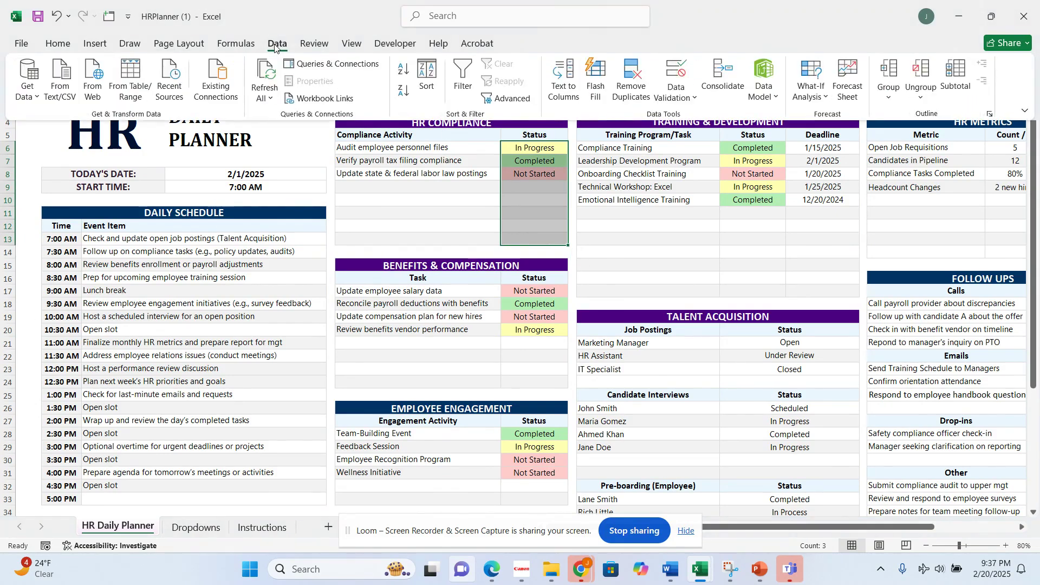
{"action": "left_click", "coordinate": [694, 98]}
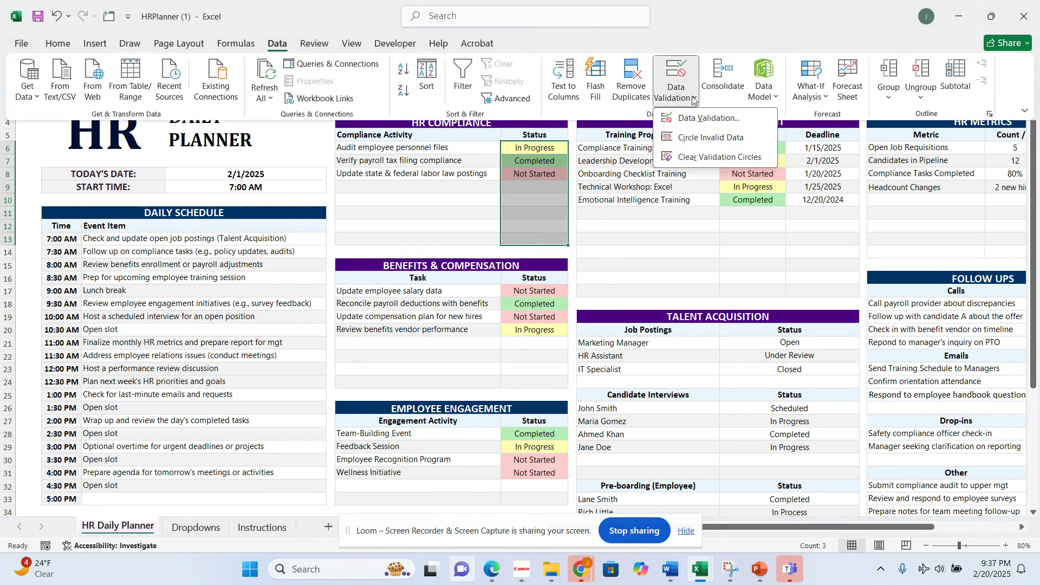
{"action": "left_click", "coordinate": [695, 118]}
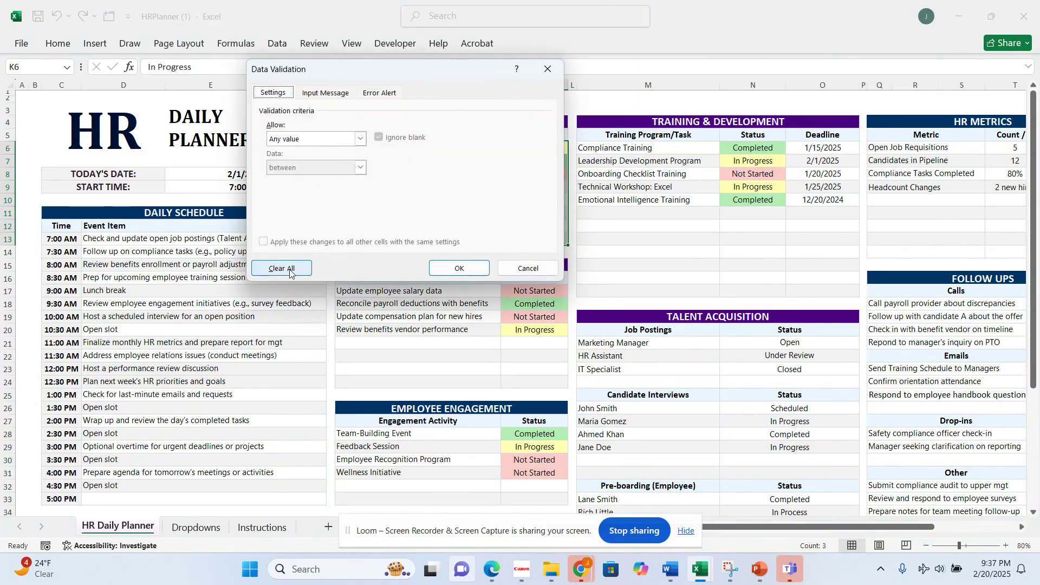
{"action": "left_click", "coordinate": [475, 274]}
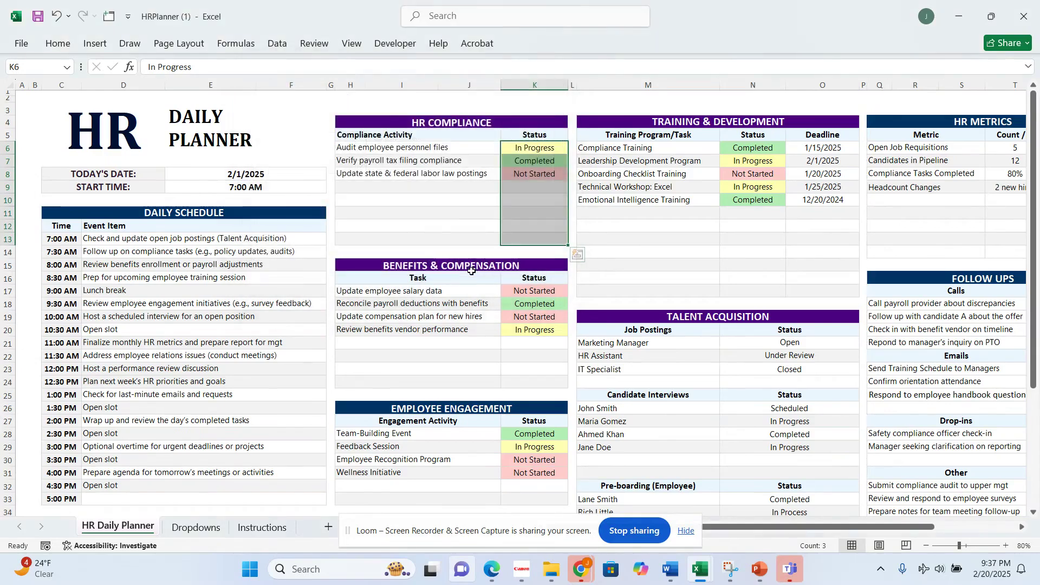
{"action": "left_click", "coordinate": [455, 244]}
{"action": "left_click", "coordinate": [541, 148]}
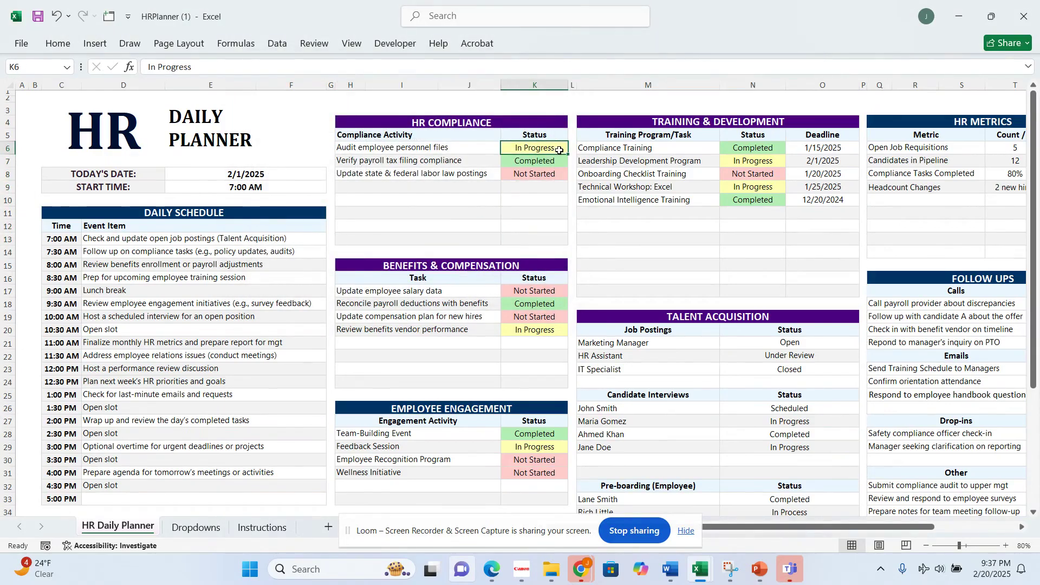
Delete the three status entries in K6:K8 of the HR Compliance section.
{"action": "left_click_drag", "start_coordinate": [559, 150], "coordinate": [559, 175]}
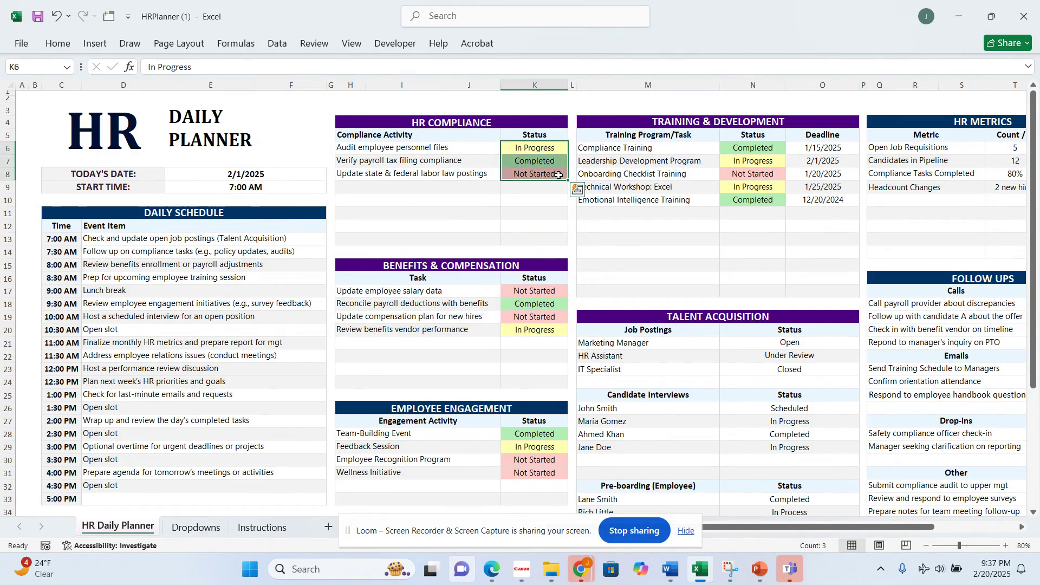
{"action": "key", "text": "Delete"}
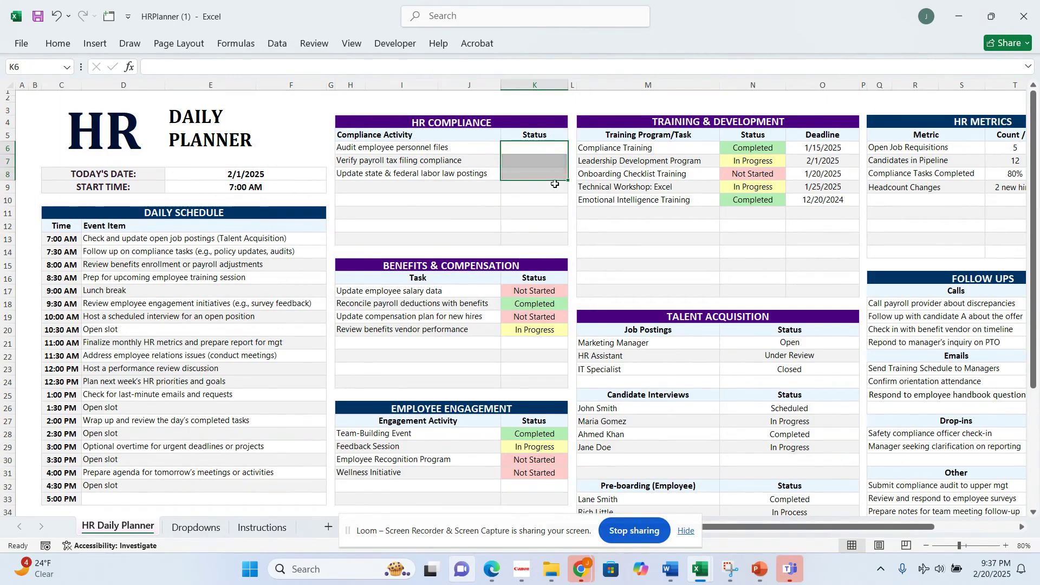
{"action": "left_click", "coordinate": [468, 222]}
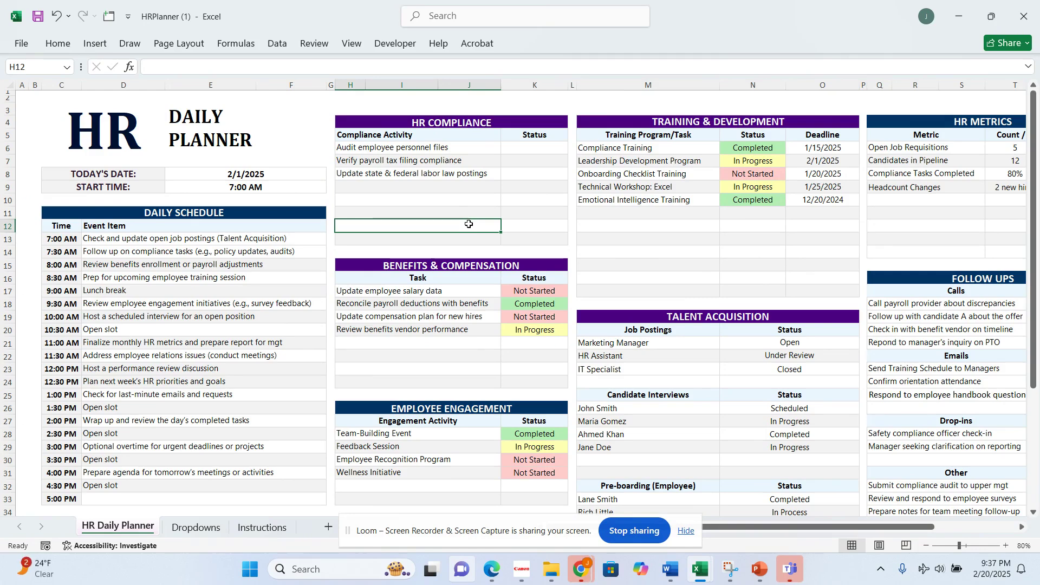
Clear all data validation from the Benefits & Compensation status cells K17:K24.
{"action": "left_click_drag", "start_coordinate": [522, 293], "coordinate": [525, 379]}
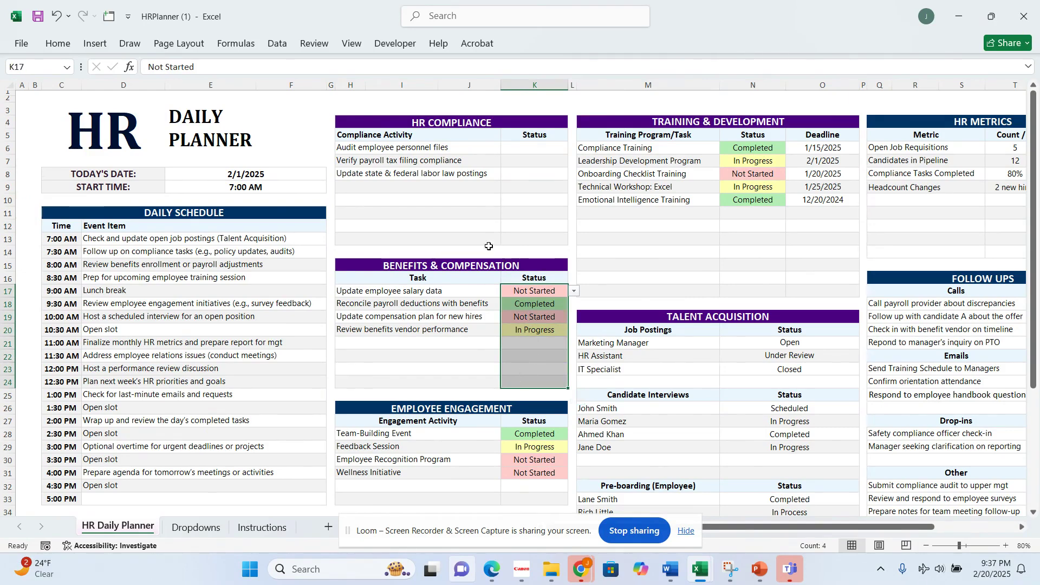
{"action": "left_click", "coordinate": [285, 45]}
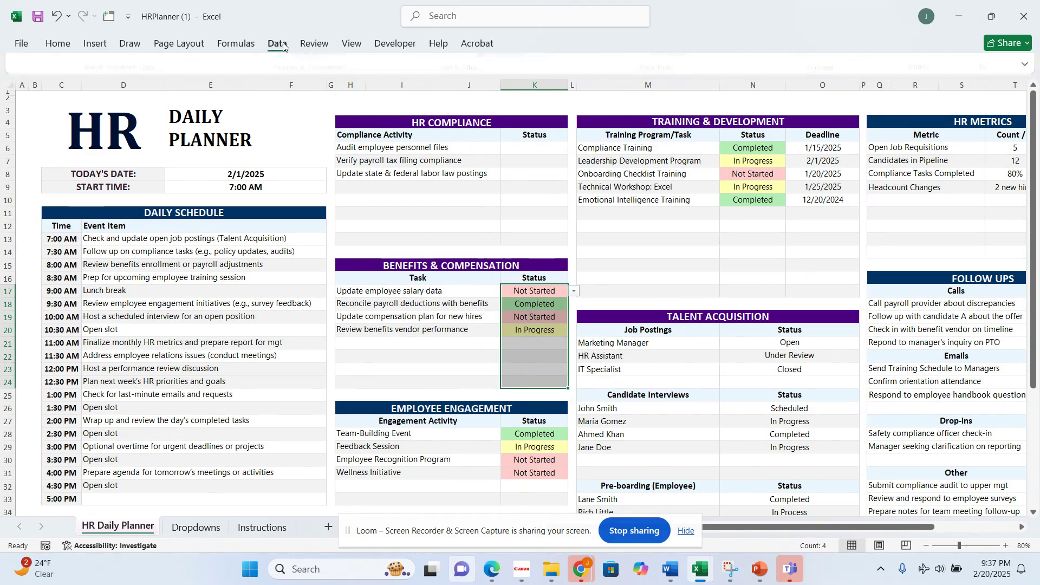
{"action": "left_click", "coordinate": [680, 101]}
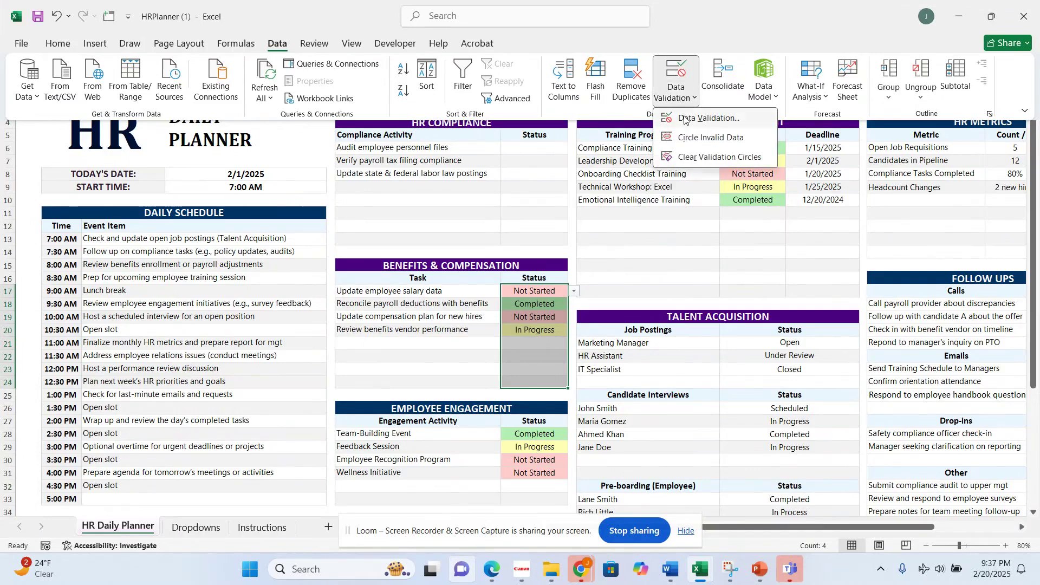
{"action": "left_click", "coordinate": [699, 118]}
{"action": "left_click", "coordinate": [282, 268]}
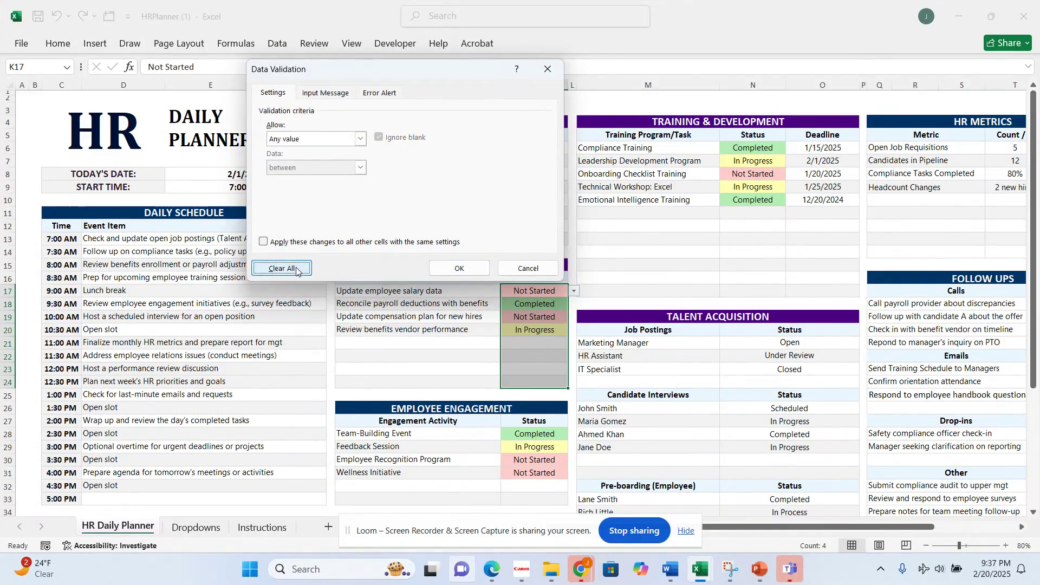
{"action": "left_click", "coordinate": [476, 268]}
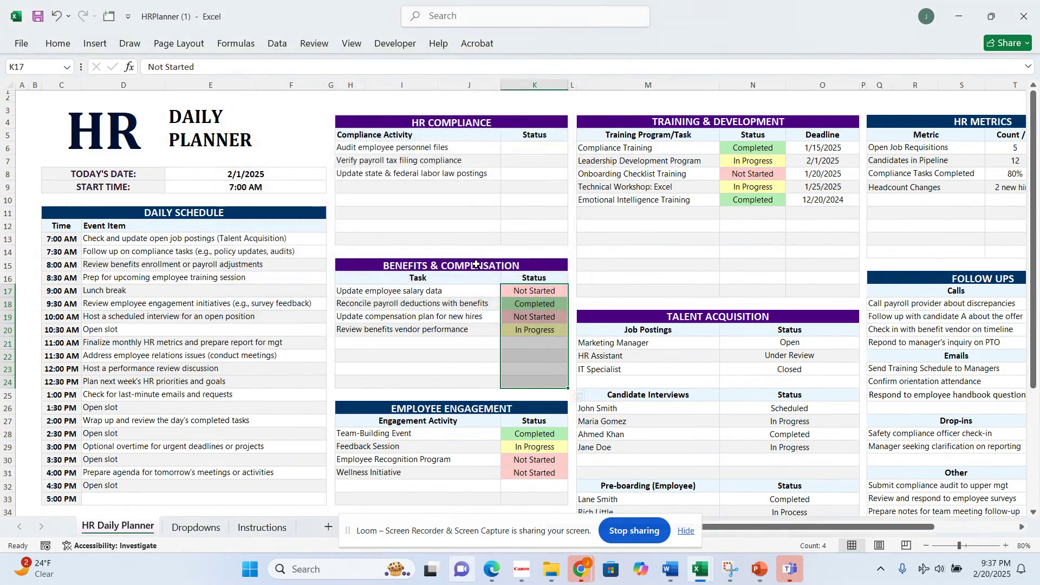
Delete the status entries in the Benefits & Compensation cells K17:K24.
{"action": "key", "text": "Delete"}
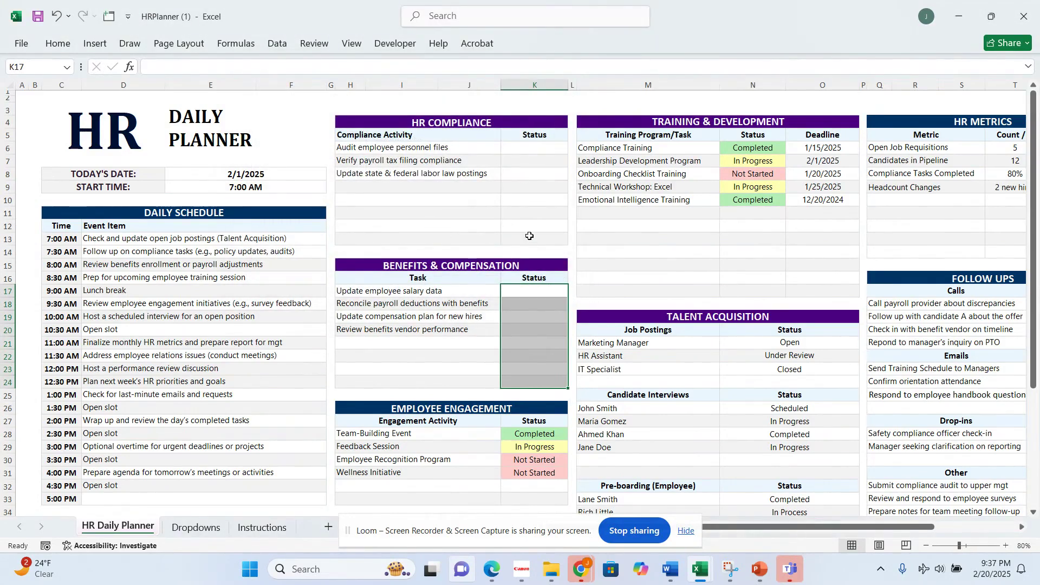
{"action": "scroll", "coordinate": [666, 256], "scroll_direction": "down", "scroll_amount": 3}
{"action": "scroll", "coordinate": [665, 256], "scroll_direction": "up", "scroll_amount": 3}
{"action": "left_click", "coordinate": [478, 201]}
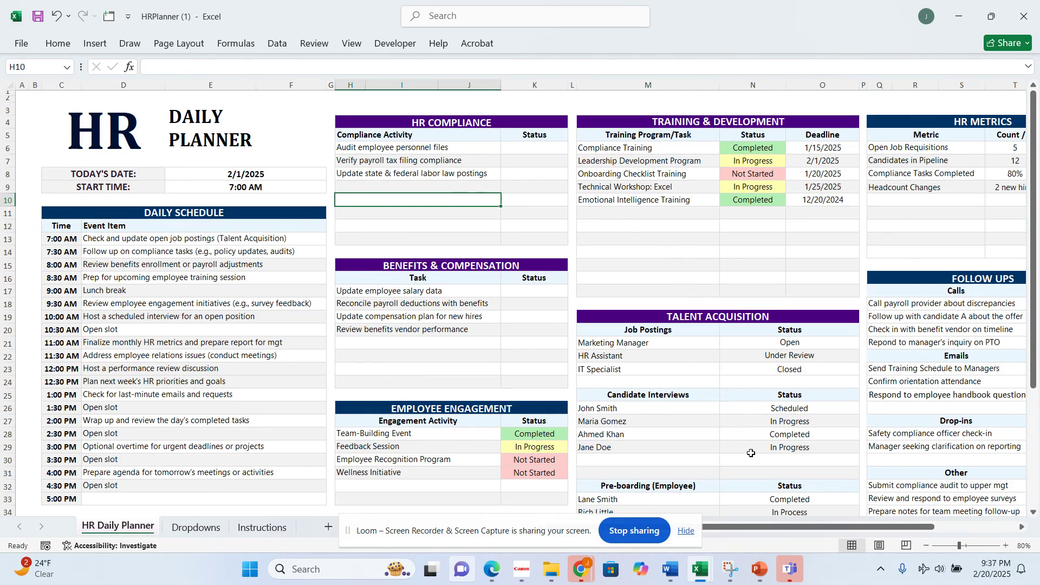
Switch to the HR Compliance Updates 216.25 presentation in PowerPoint.
{"action": "mouse_move", "coordinate": [762, 579]}
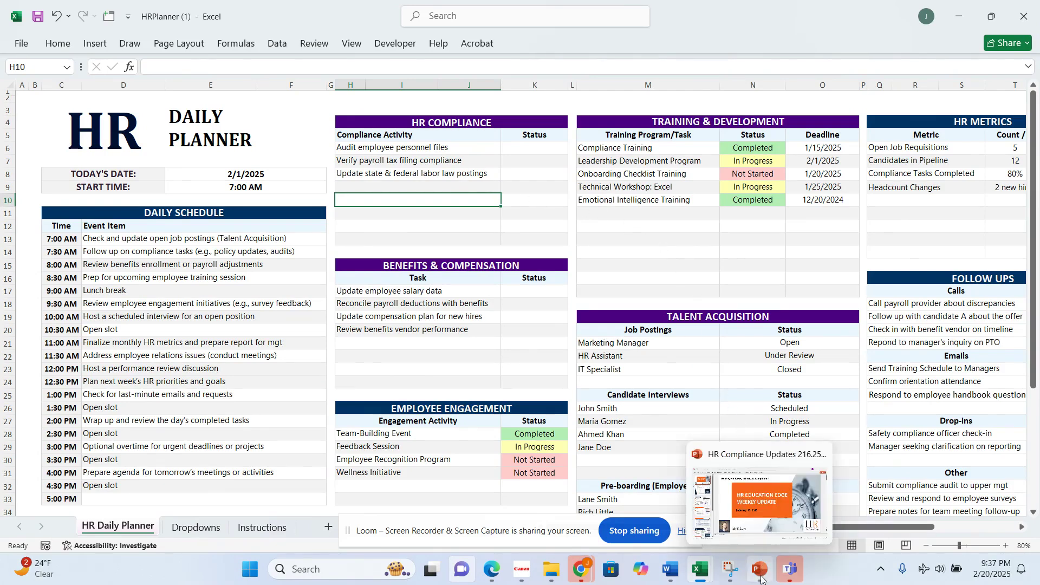
{"action": "left_click", "coordinate": [759, 523]}
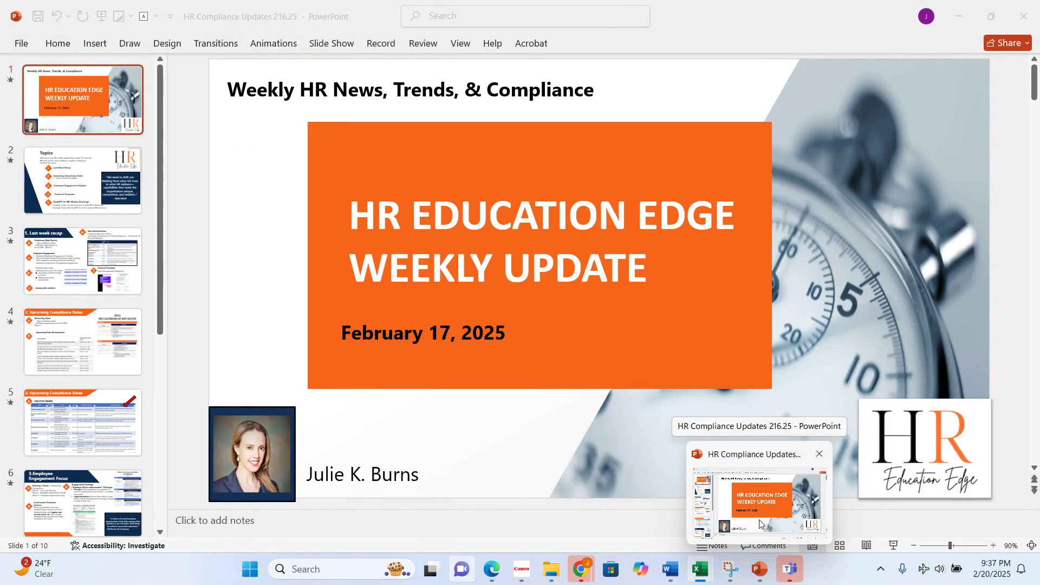